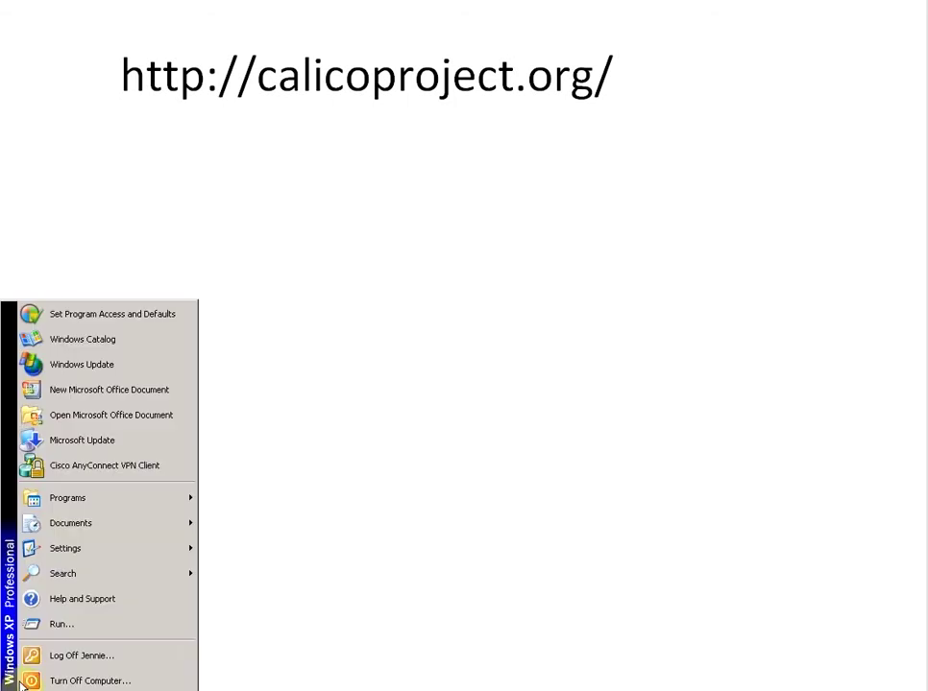
Open System Properties through Start > Settings > Control Panel and show its Hardware page
mouse_move(64, 557)
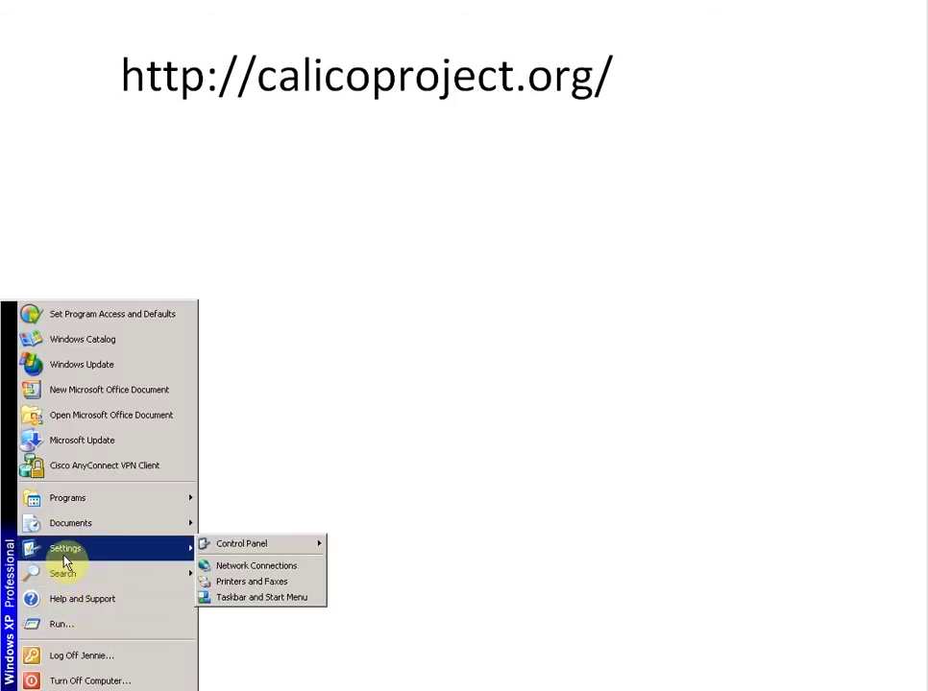
mouse_move(255, 550)
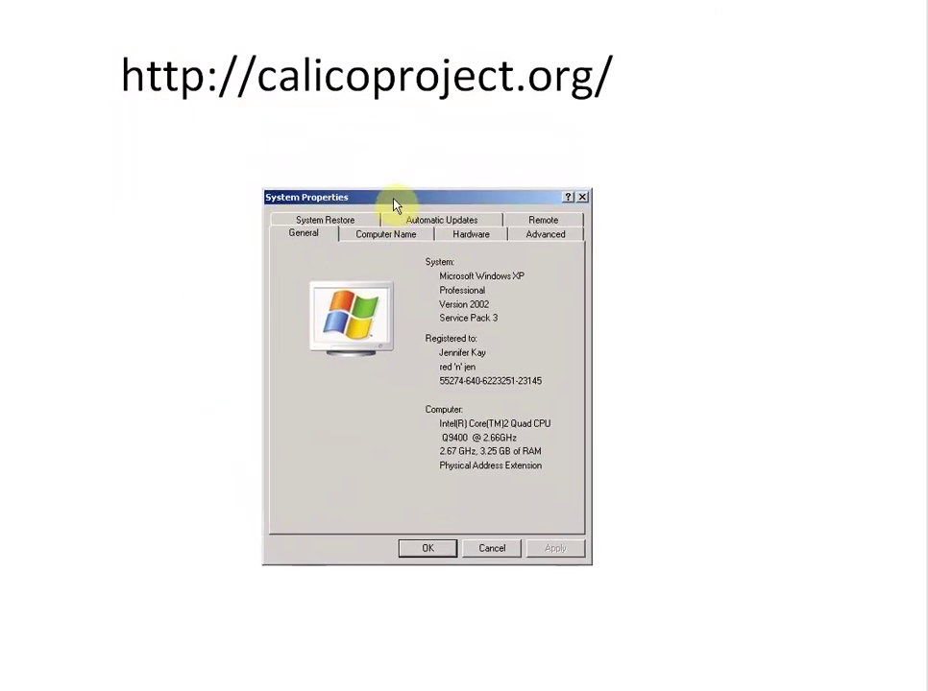
left_click(499, 240)
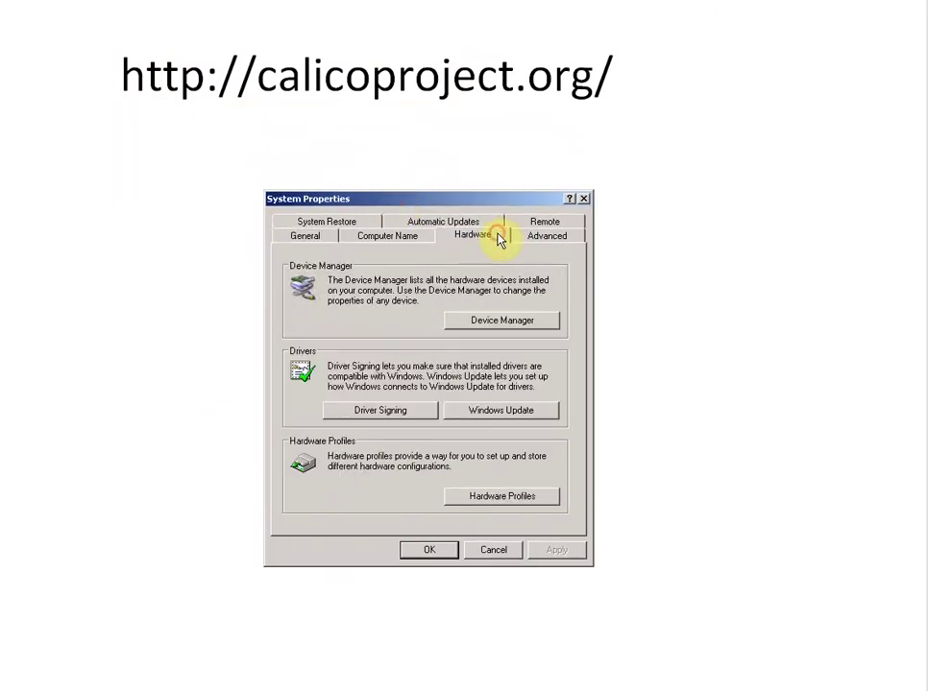
Launch Device Manager, expand Ports (COM & LPT) and select the COM12 Bluetooth serial link
left_click(545, 328)
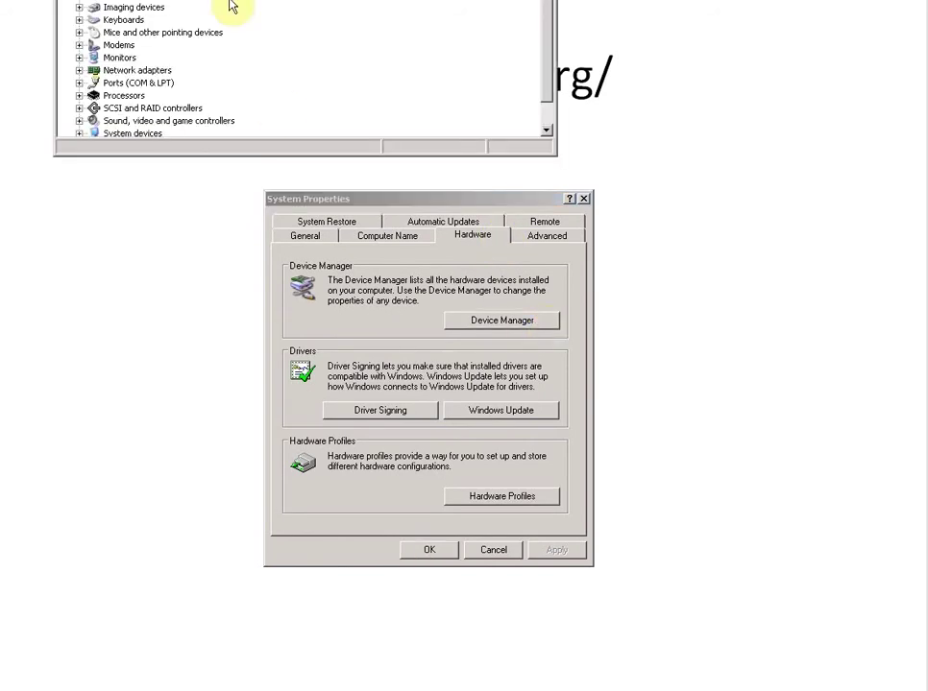
left_click_drag(239, 0, 265, 279)
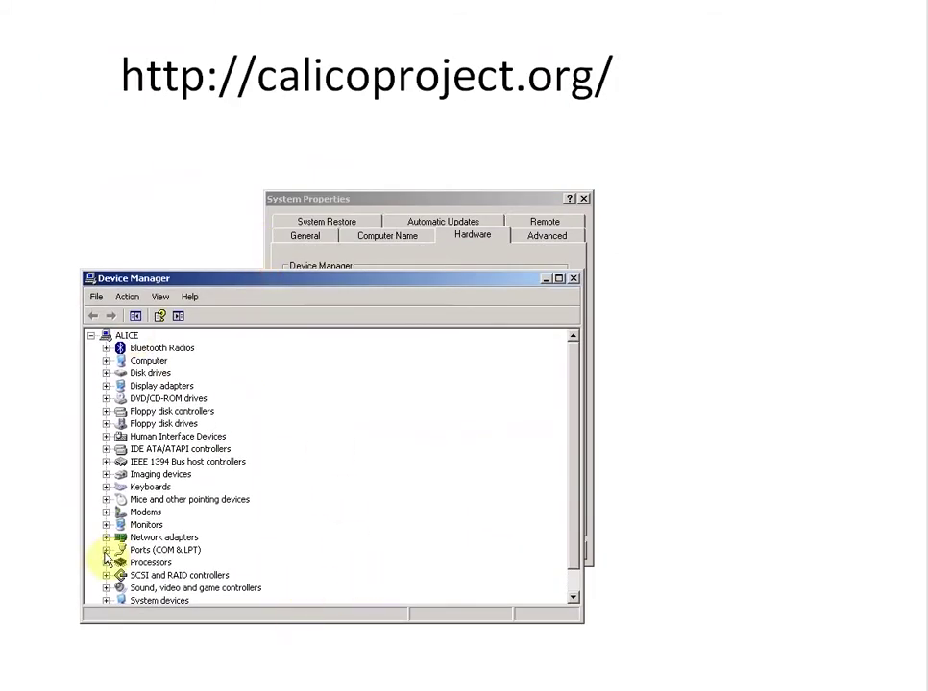
left_click(572, 597)
left_click(573, 597)
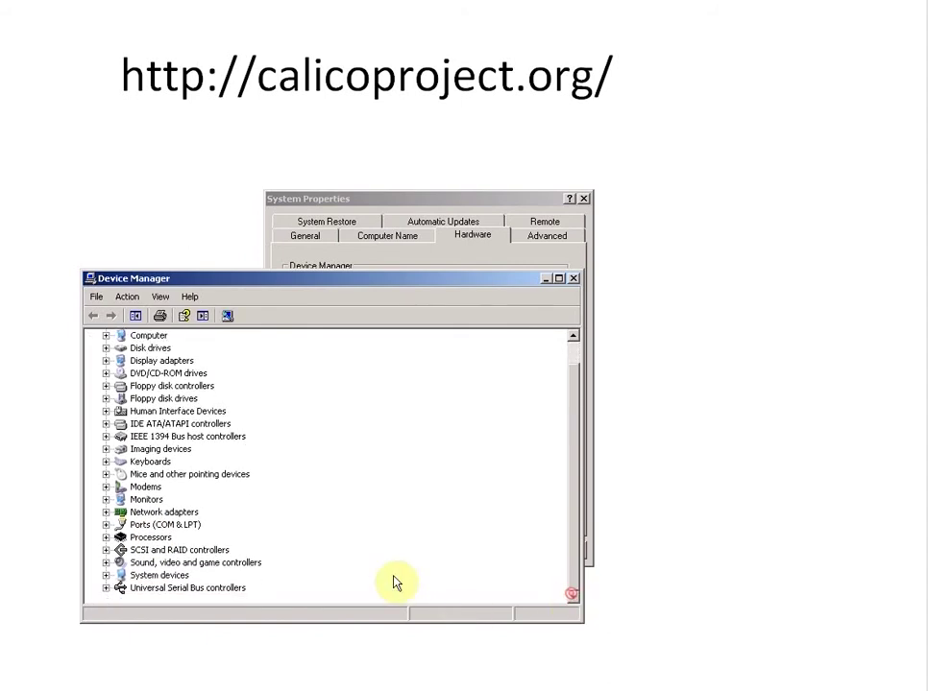
left_click(106, 526)
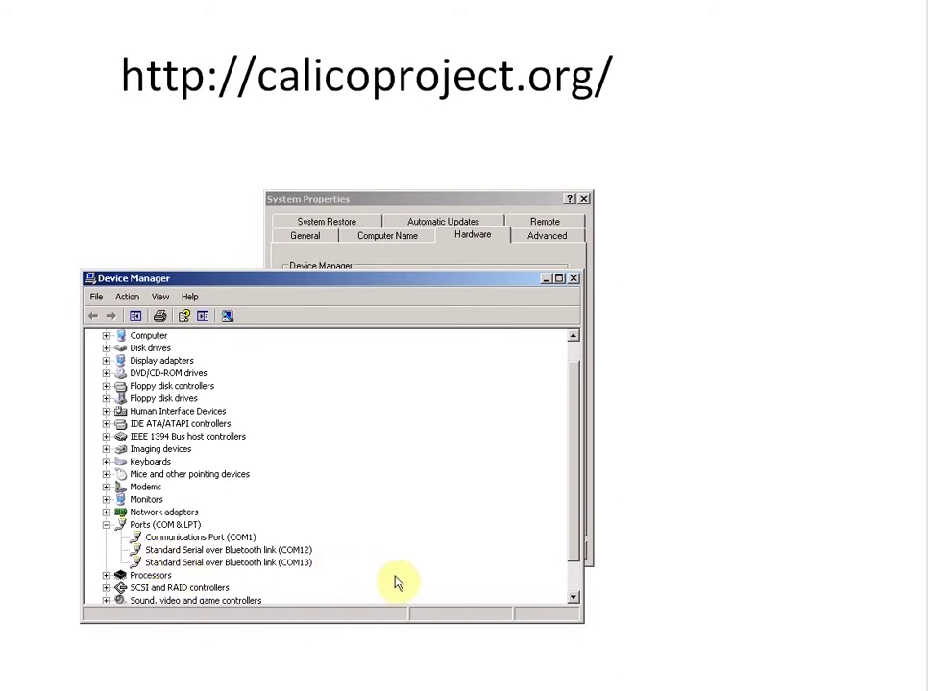
left_click(201, 553)
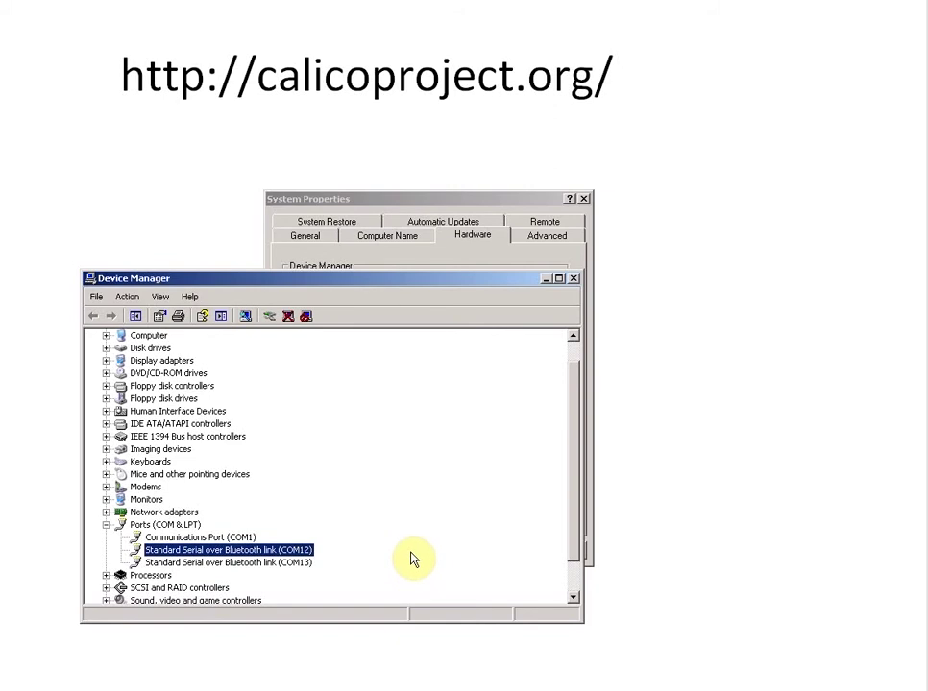
Open COM12's Properties, go to Port Settings and bring up its Advanced Settings dialog
right_click(224, 556)
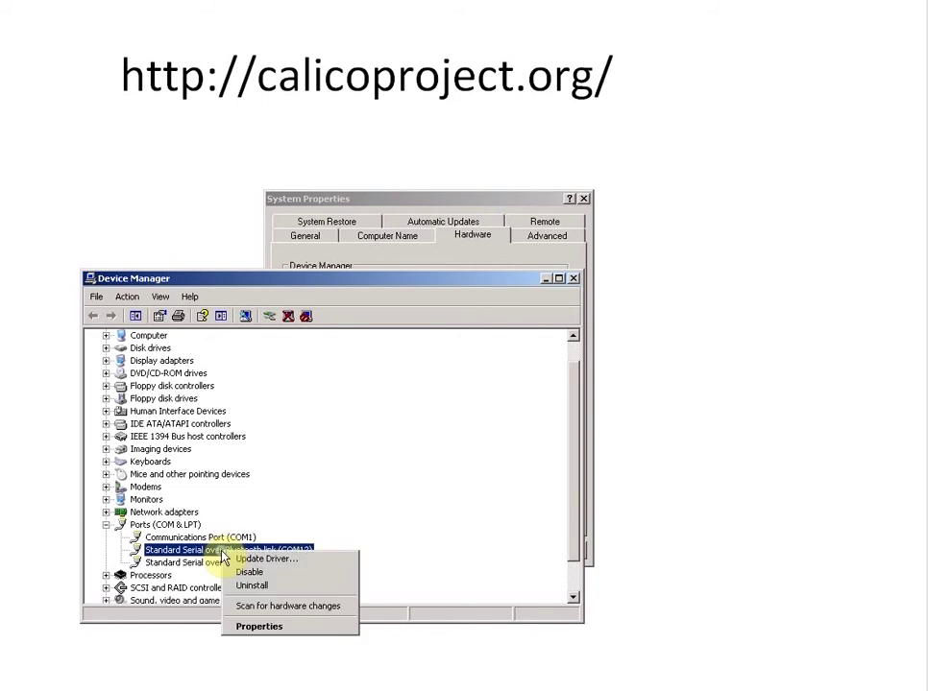
left_click(260, 629)
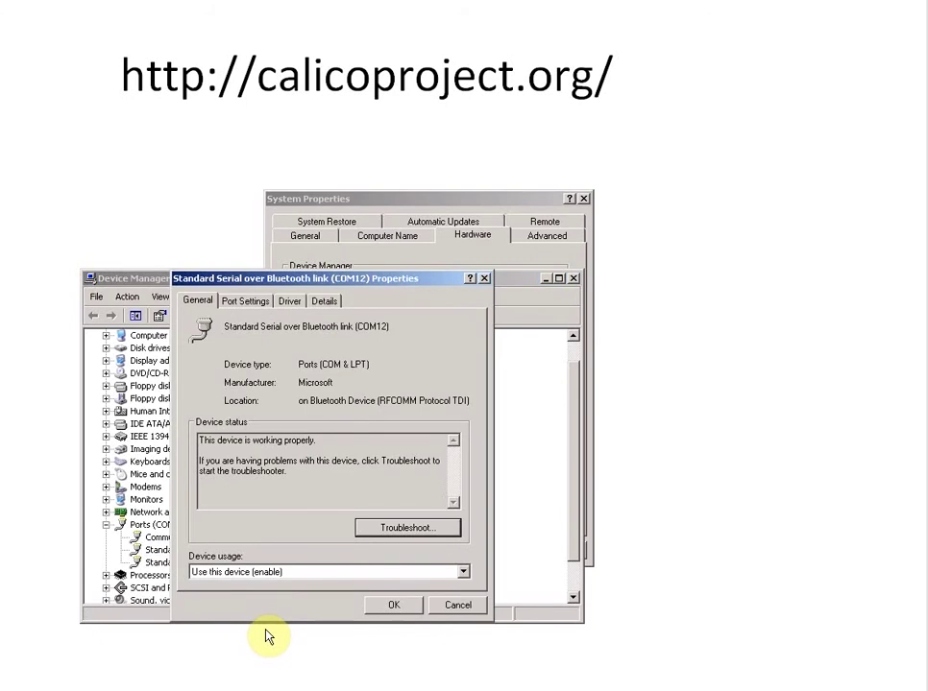
left_click(272, 304)
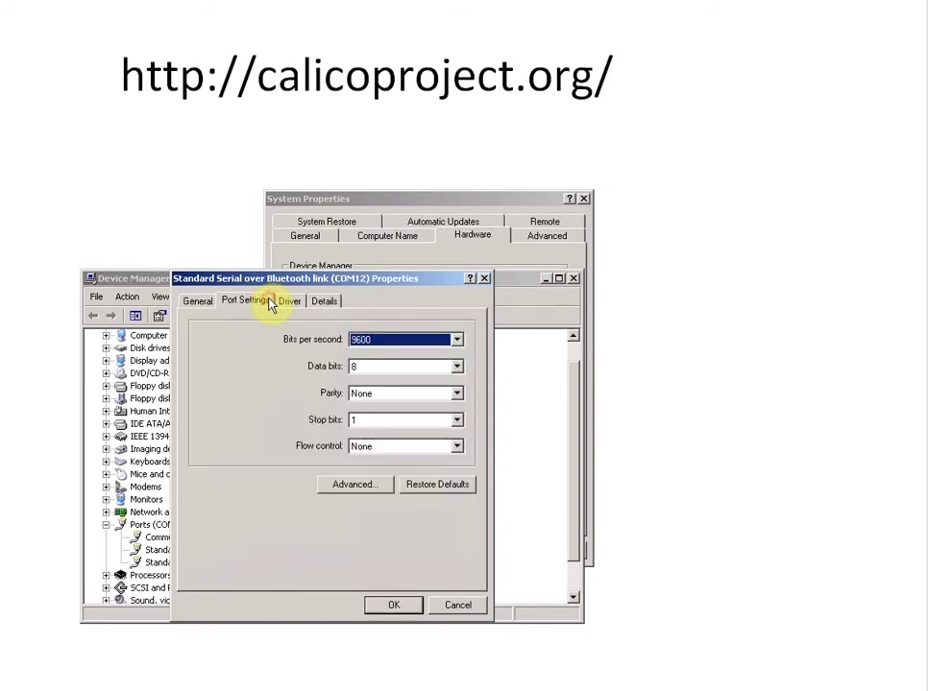
left_click(364, 490)
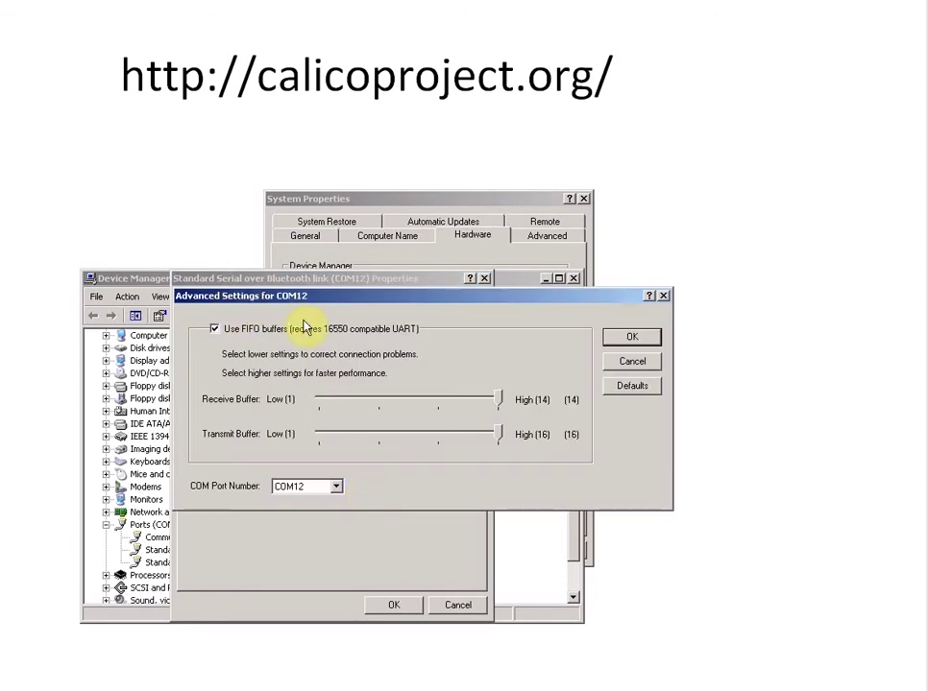
Browse the COM Port Number list, leave it at COM12, and return to Device Manager
left_click(336, 487)
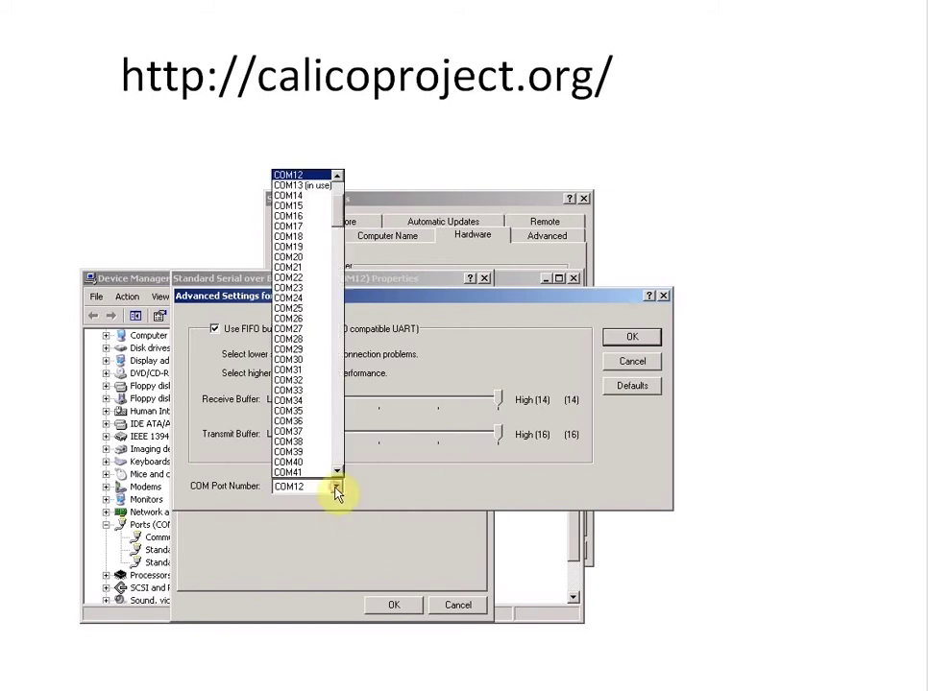
left_click(336, 176)
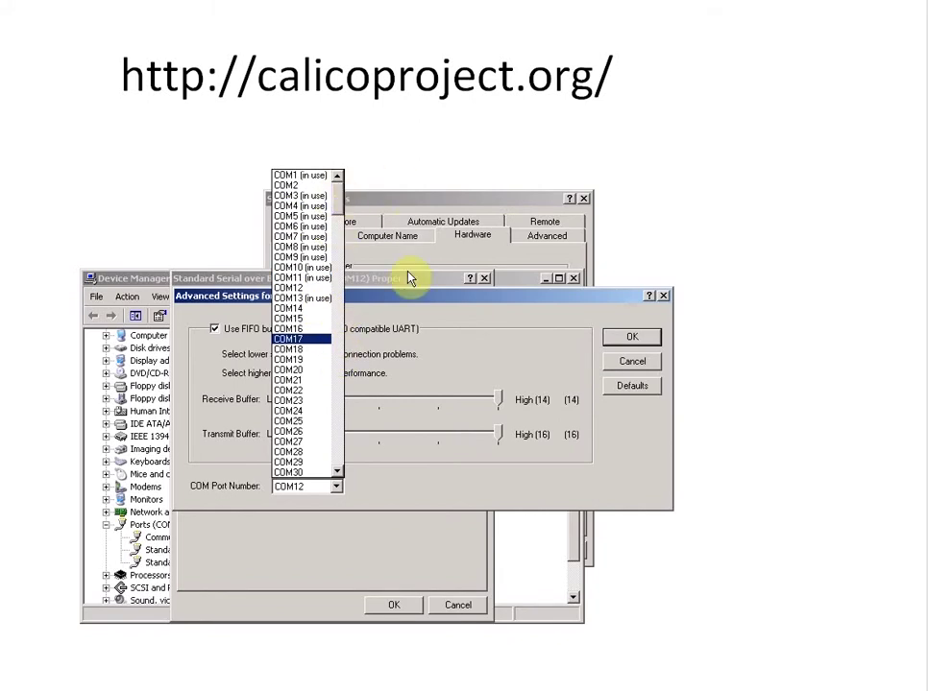
left_click(288, 289)
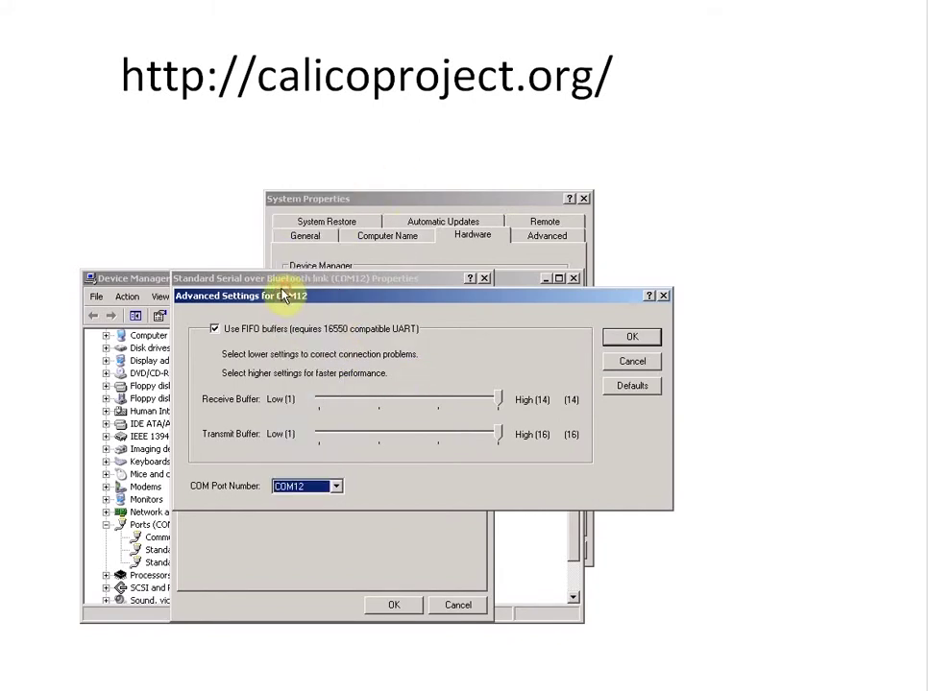
left_click(131, 280)
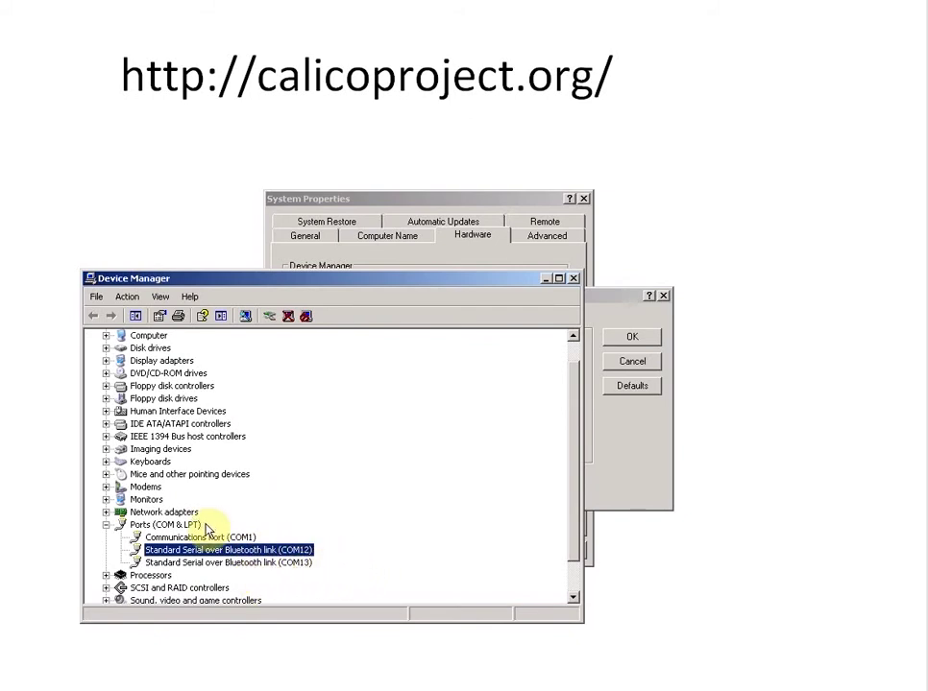
Move Device Manager aside and bring the Advanced Settings for COM12 dialog to the front
left_click(230, 554)
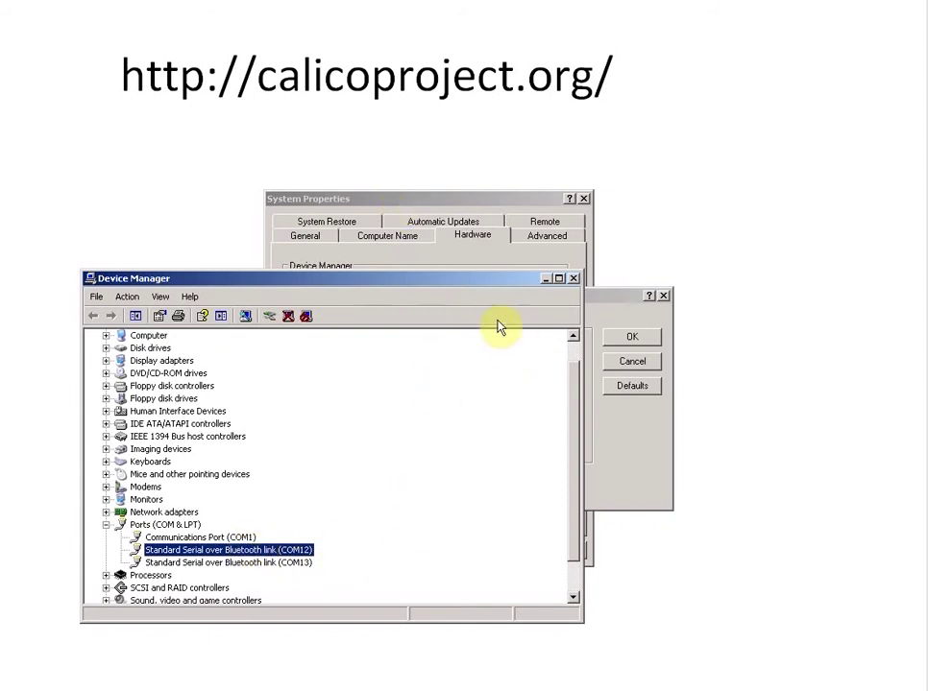
left_click_drag(460, 280, 788, 268)
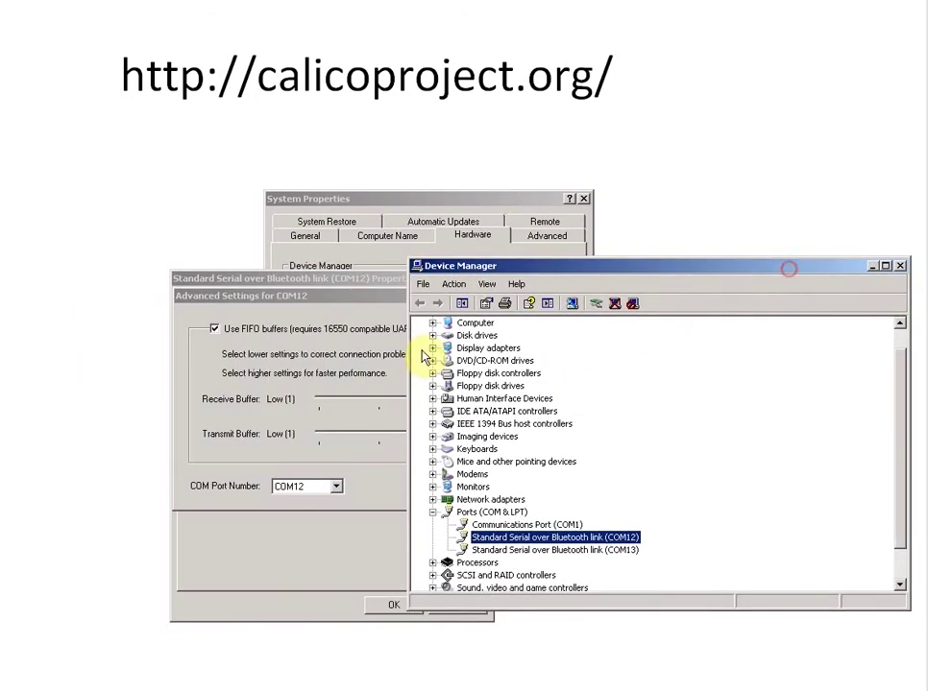
left_click(324, 297)
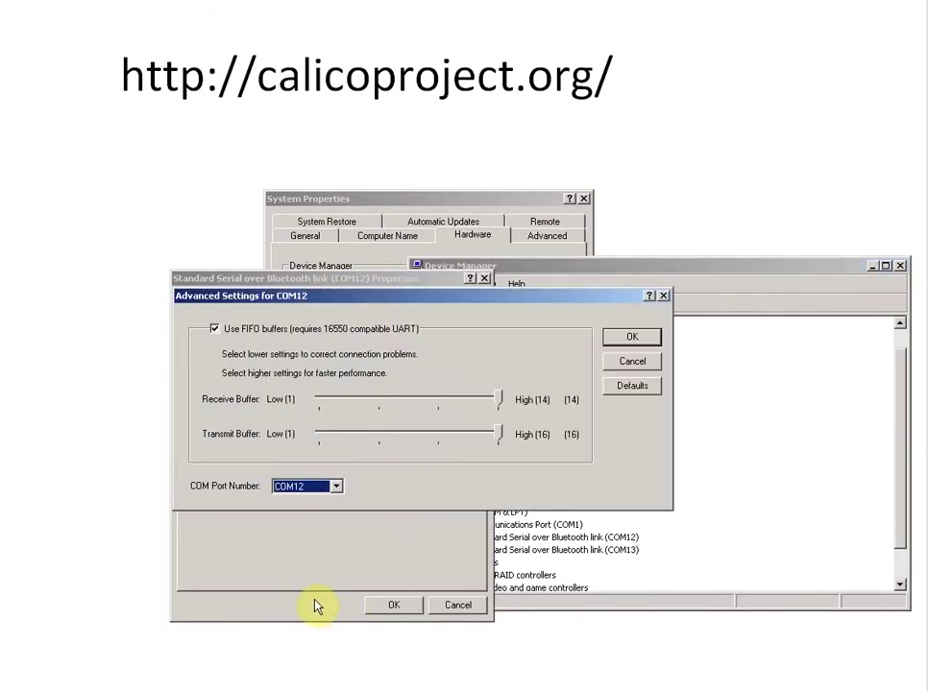
Change the COM Port Number to COM8 (in use), apply it, and reposition the warning
left_click(337, 486)
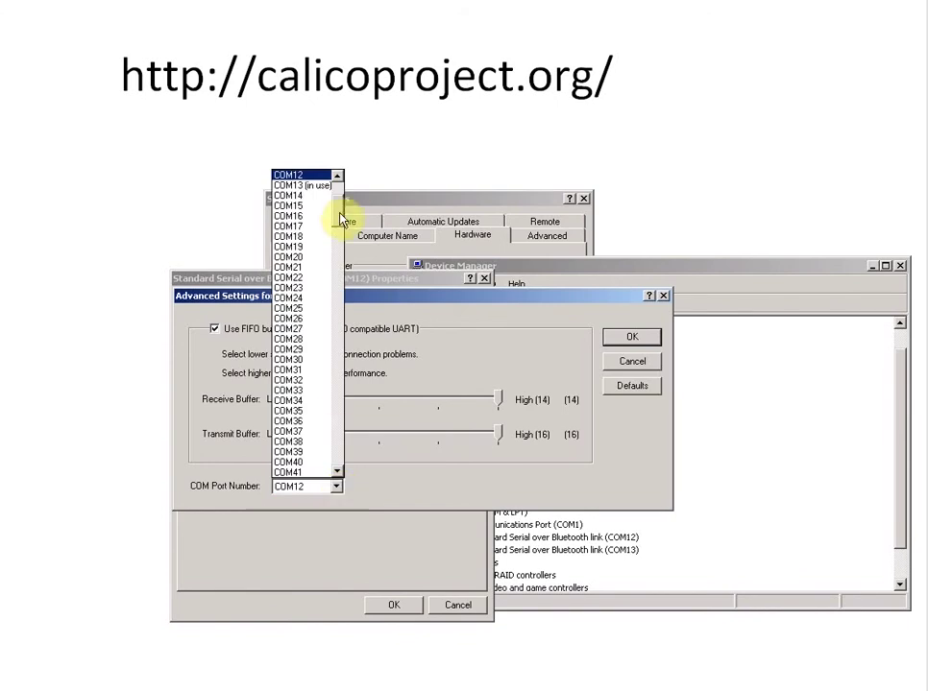
left_click(338, 177)
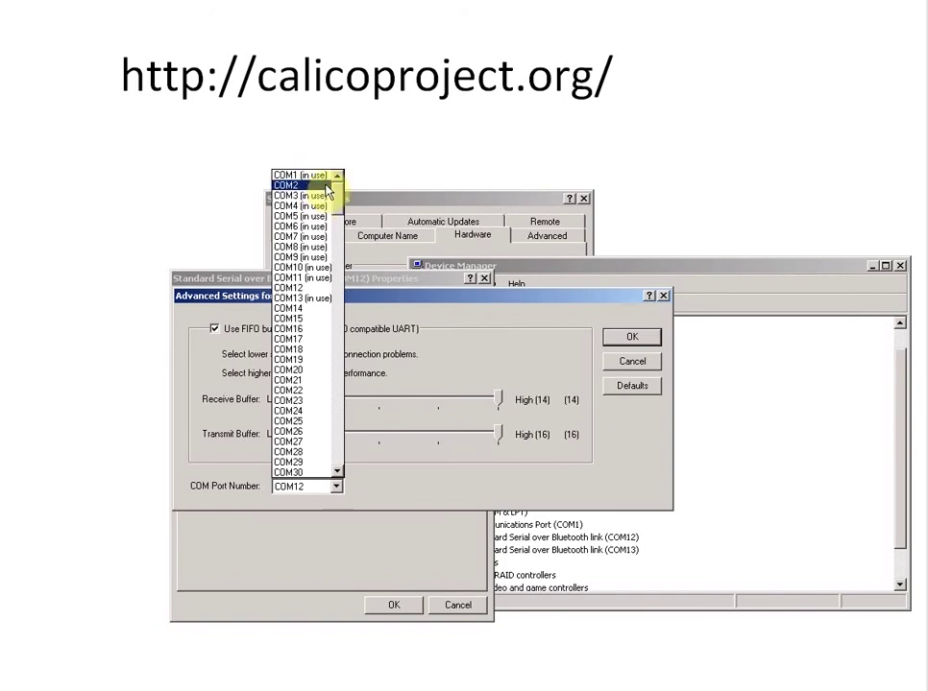
left_click(313, 248)
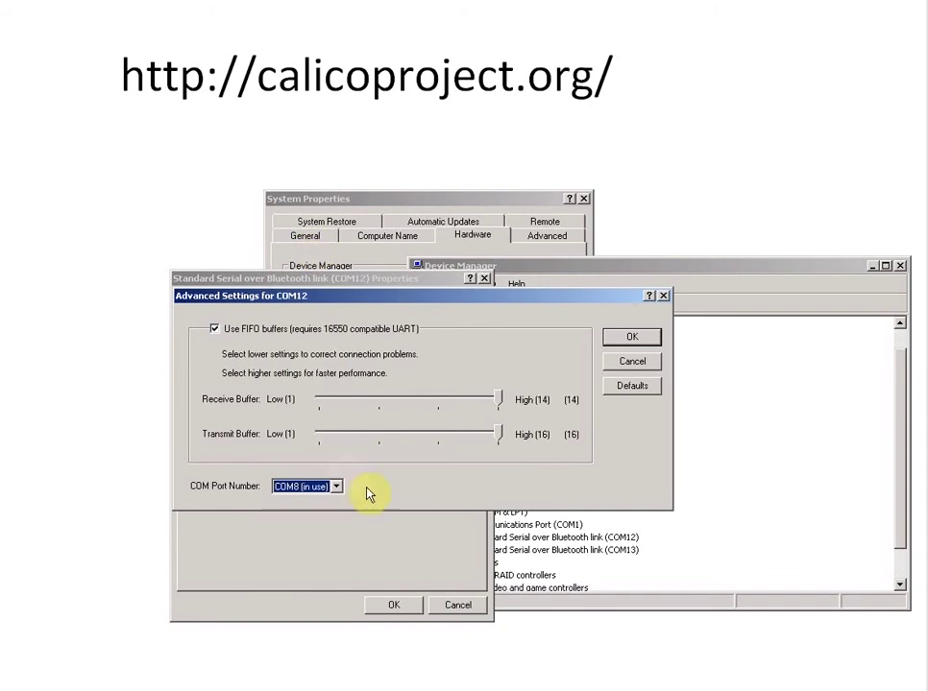
left_click(626, 338)
left_click_drag(566, 215, 238, 259)
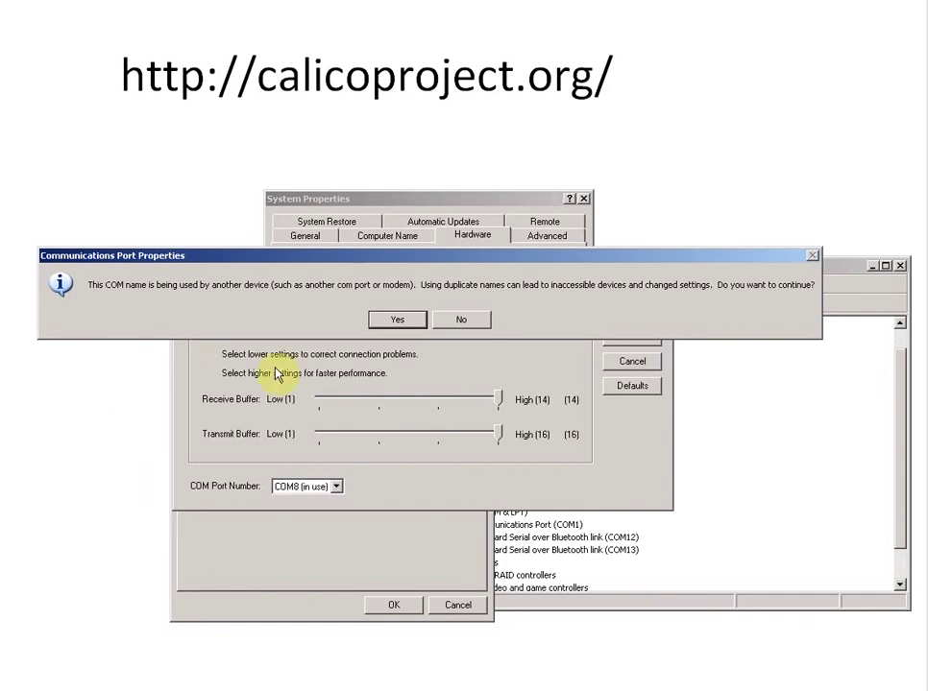
Accept the in-use name and open-port warnings, closing Advanced Settings with COM8 kept
left_click(410, 324)
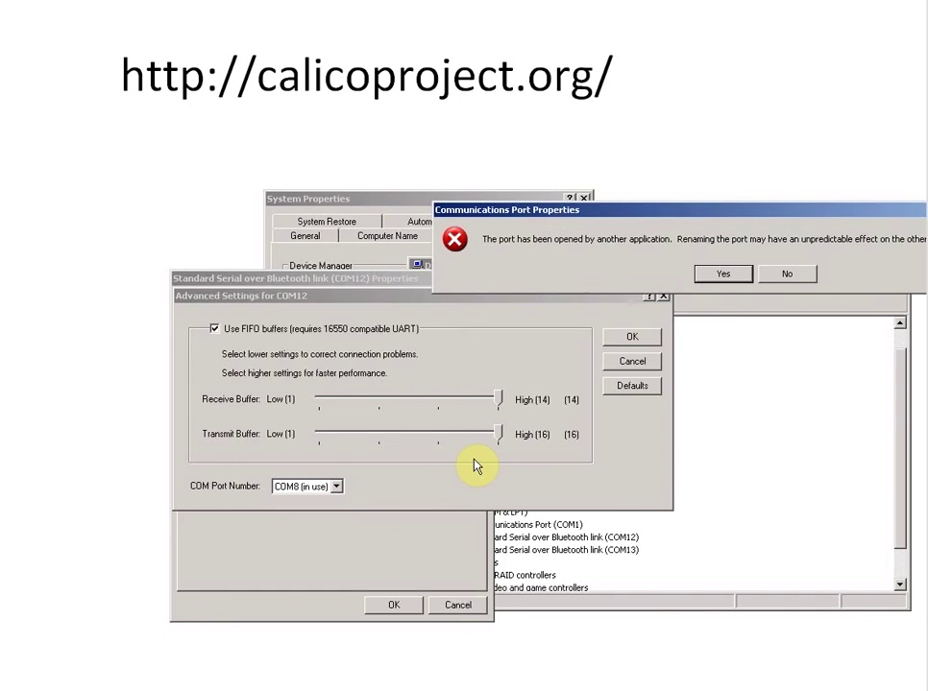
left_click_drag(679, 225, 399, 231)
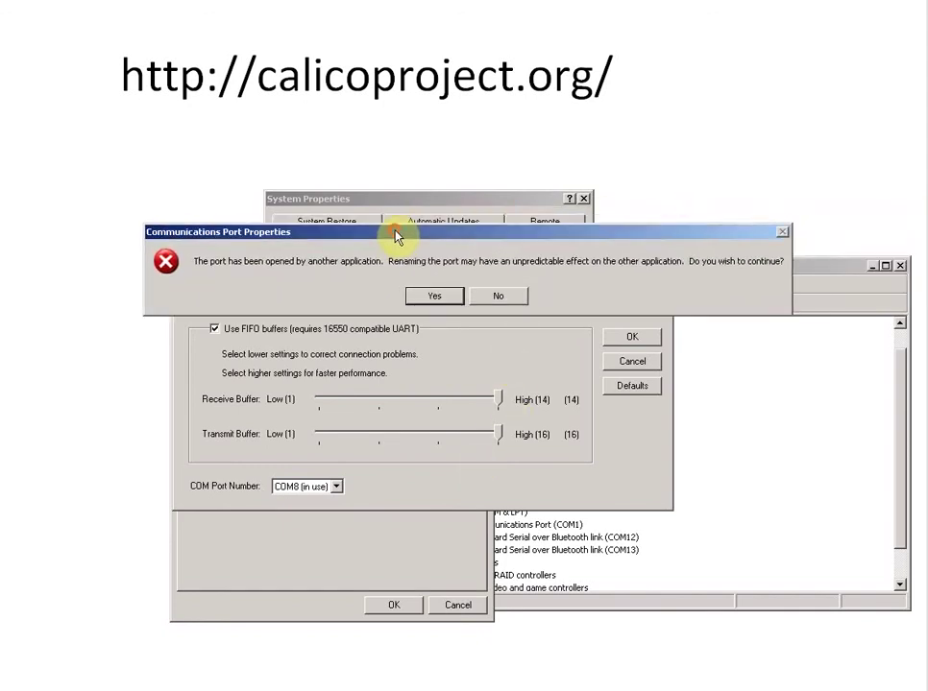
left_click(439, 298)
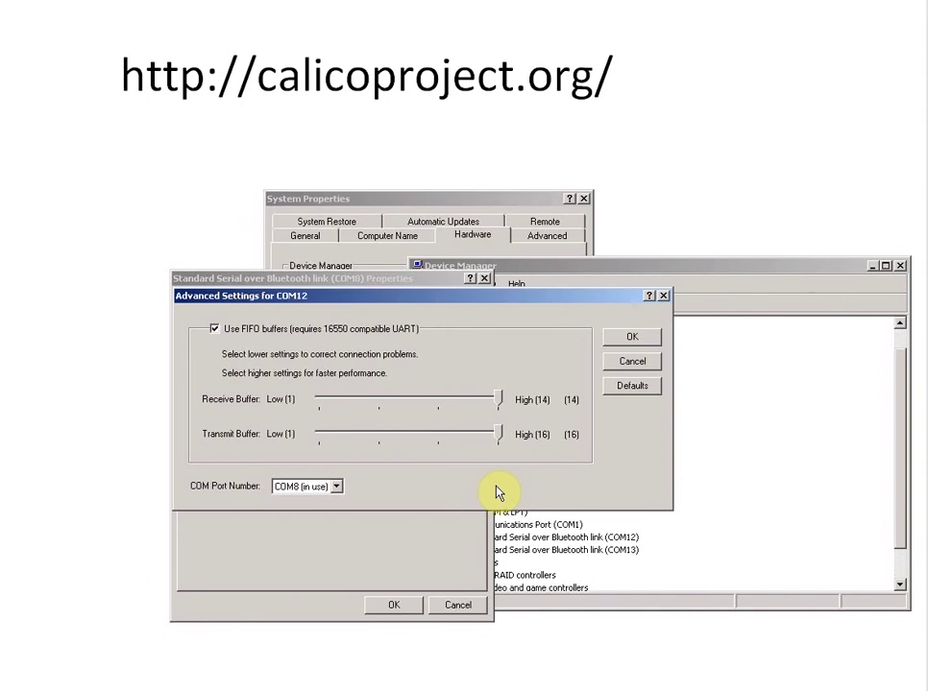
key("Return")
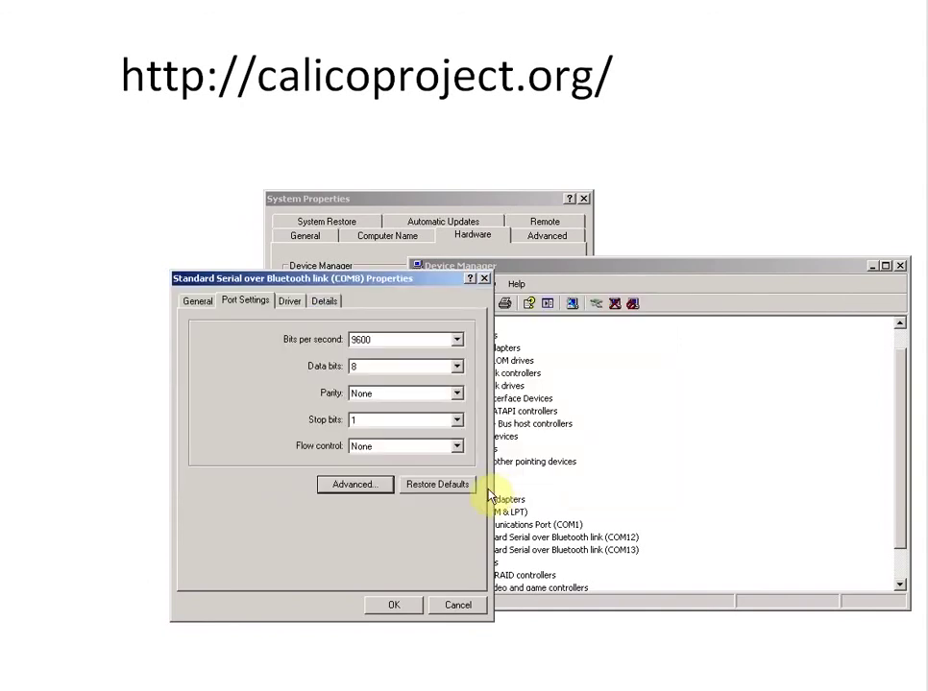
Confirm the COM8 port properties with OK and close Device Manager
left_click(396, 605)
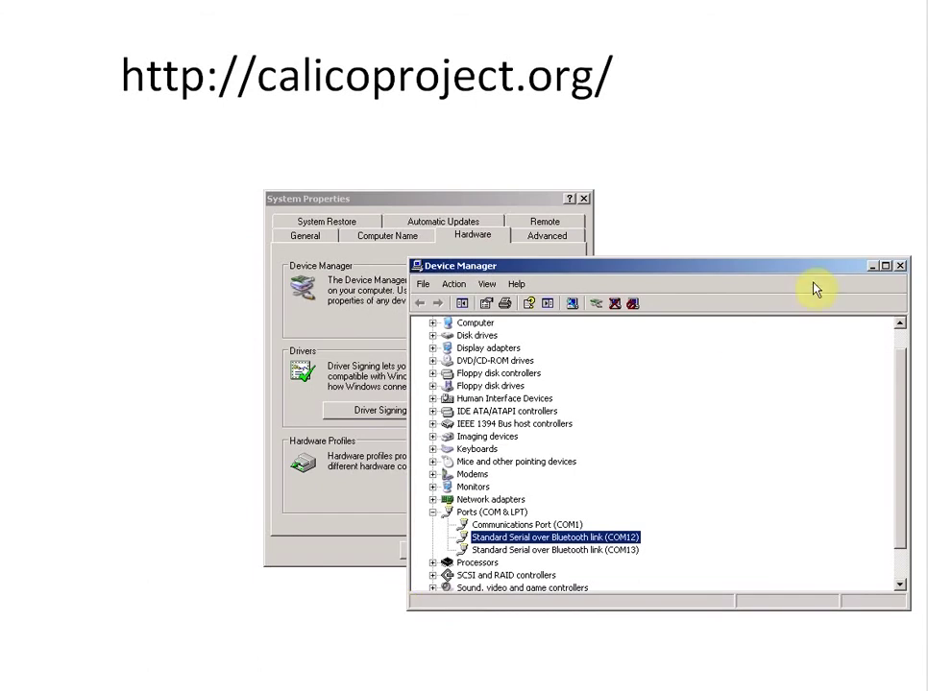
left_click(899, 267)
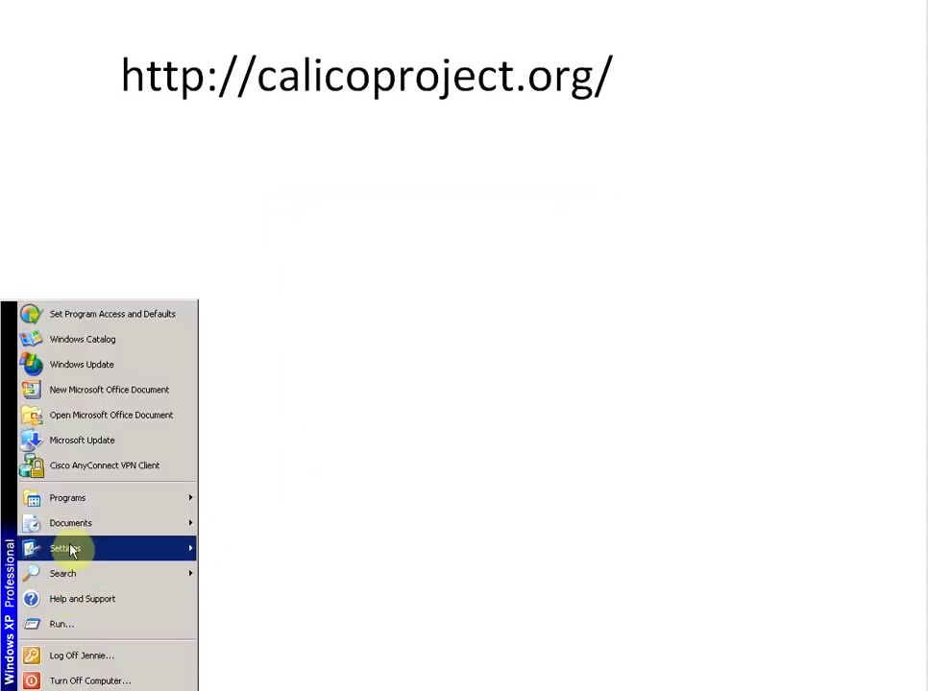
Open Bluetooth Devices from Control Panel and view its COM Ports list showing outgoing COM8
mouse_move(72, 549)
mouse_move(254, 555)
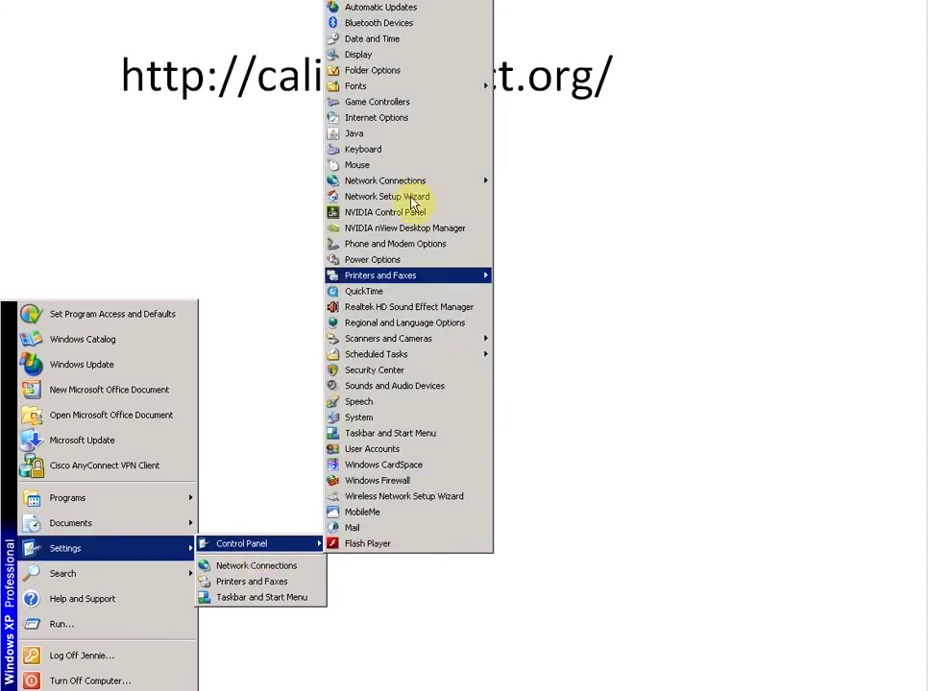
left_click(444, 28)
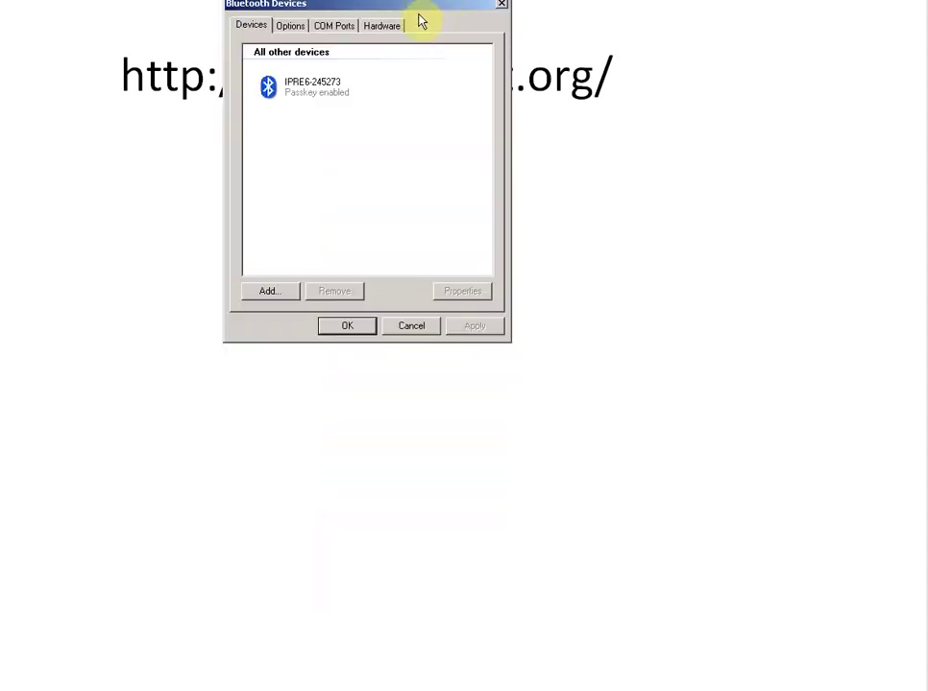
left_click_drag(383, 16, 399, 152)
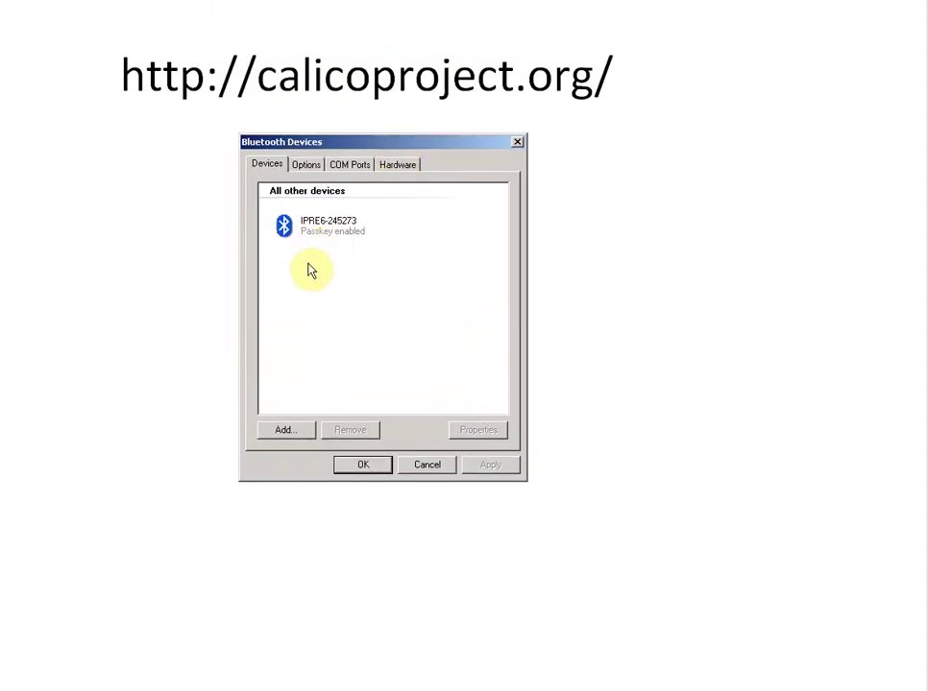
left_click(366, 165)
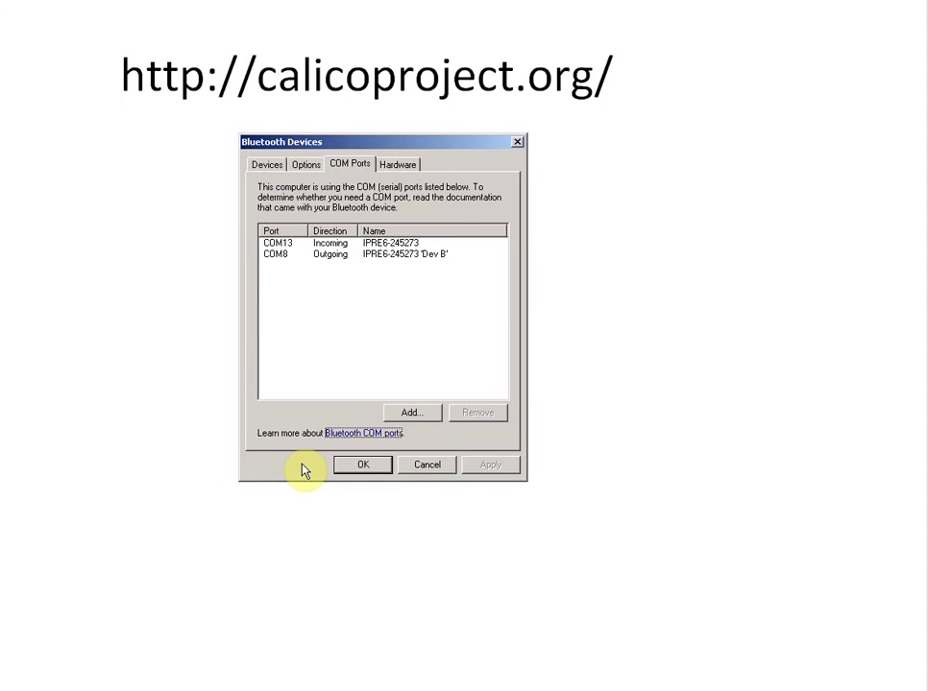